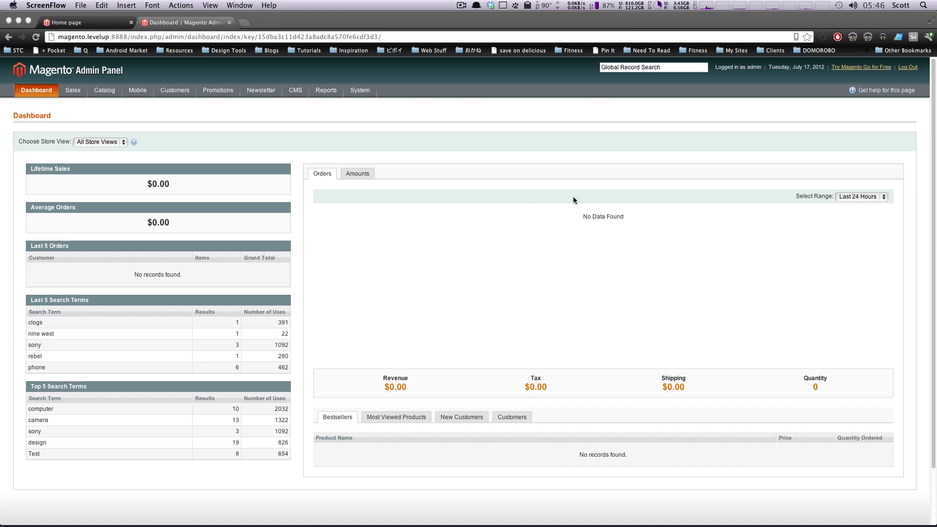
Open the Manage Customers list showing the three registered customers.
click(529, 147)
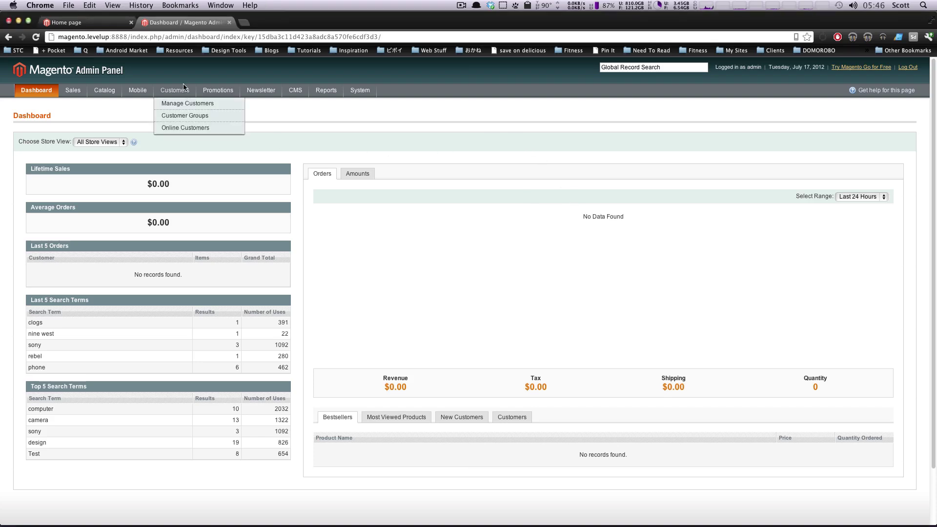
mouse_move(211, 94)
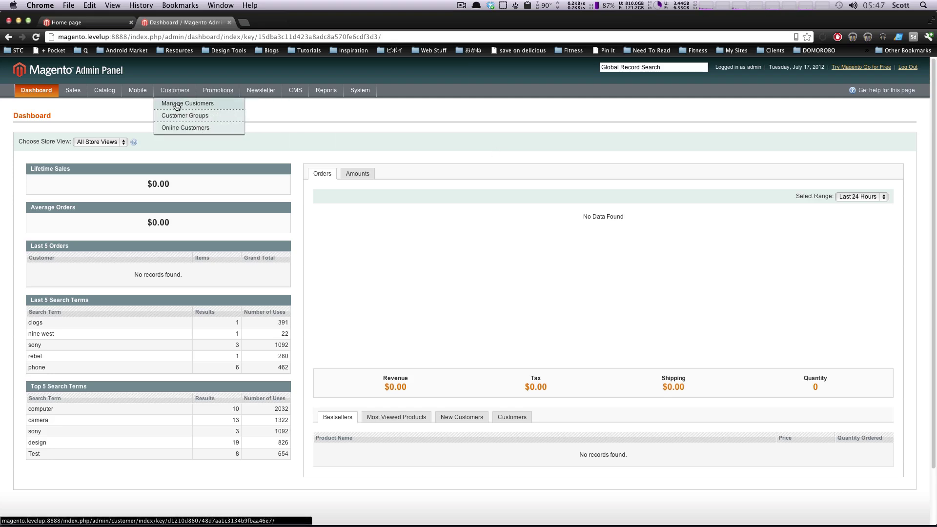
click(177, 105)
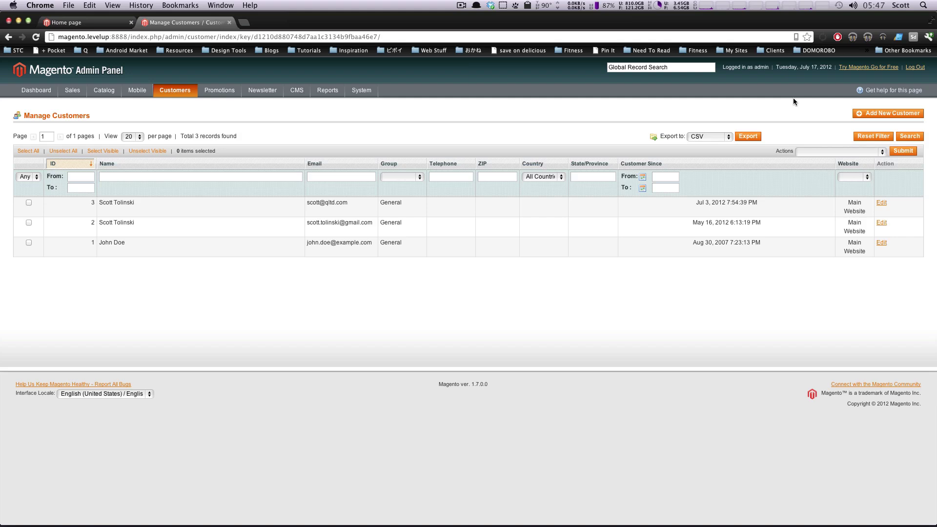
Check the Export to file formats, leaving CSV selected.
click(710, 136)
click(717, 138)
click(713, 136)
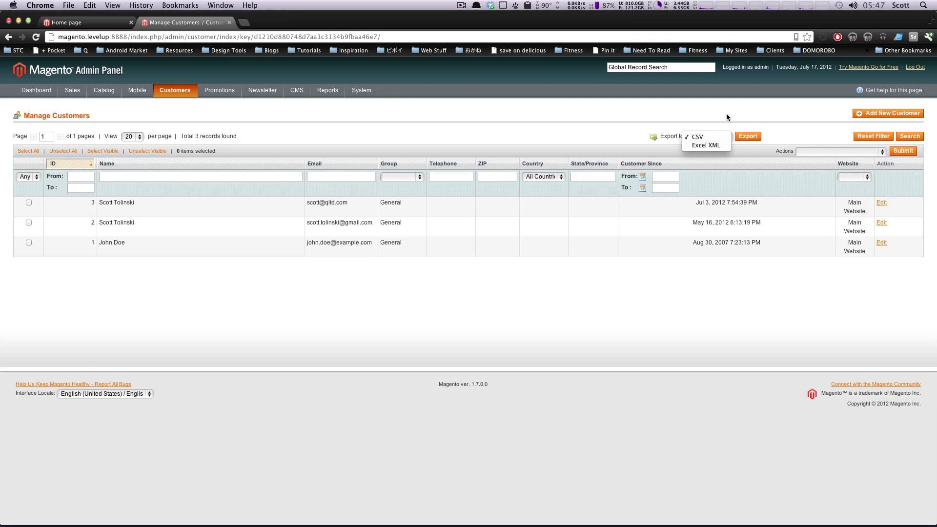
click(710, 142)
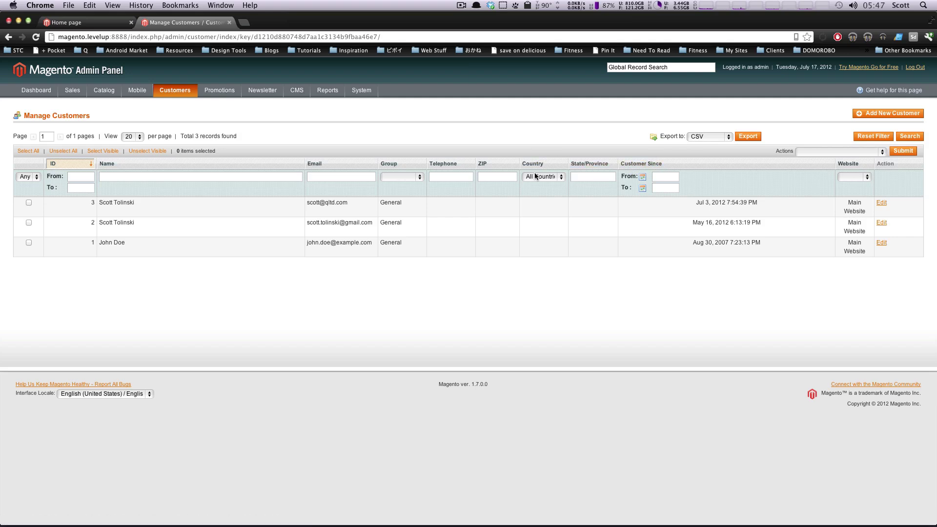
click(696, 138)
click(708, 138)
Open customer ID 1, expand recent orders, shopping cart and wishlist, then view account information.
click(215, 255)
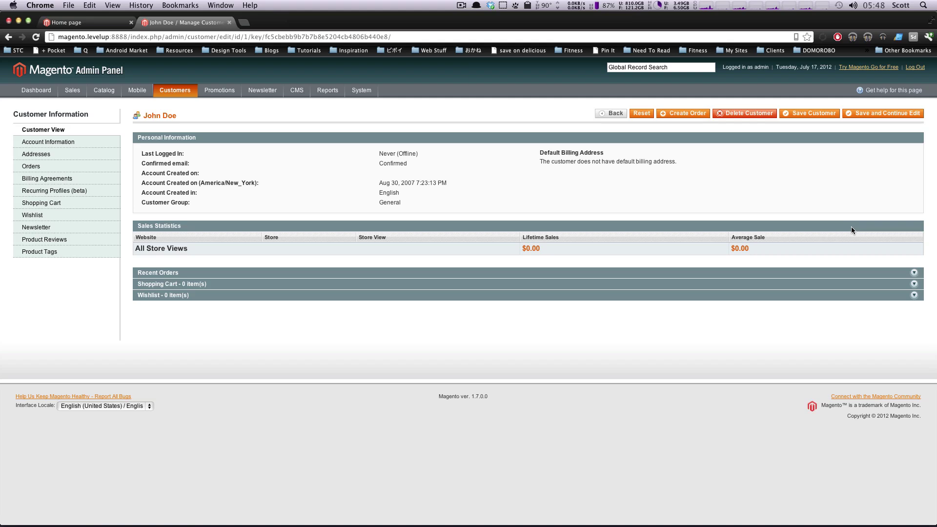
click(486, 273)
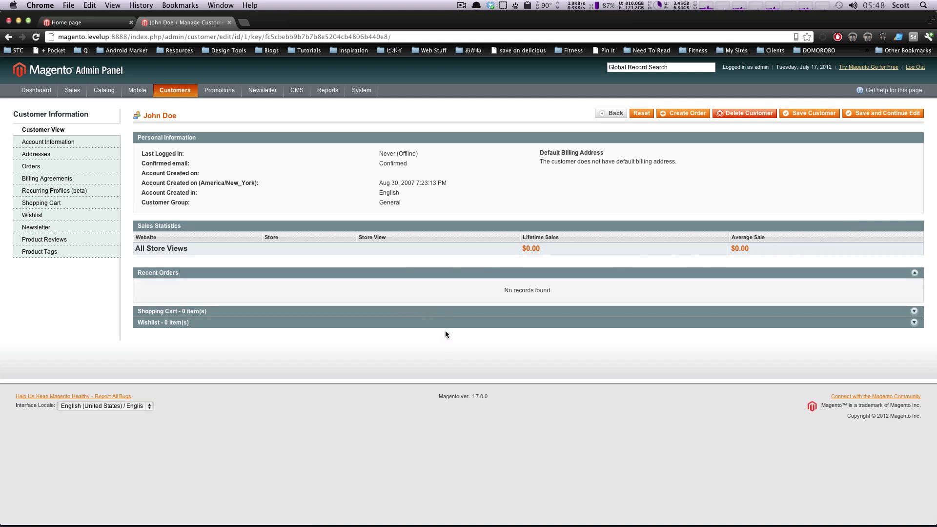
click(467, 311)
click(413, 350)
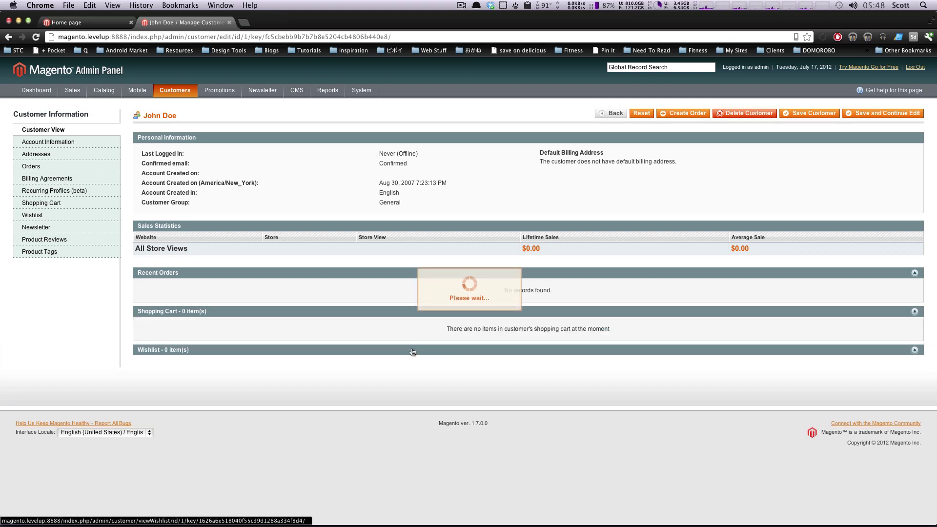
click(49, 142)
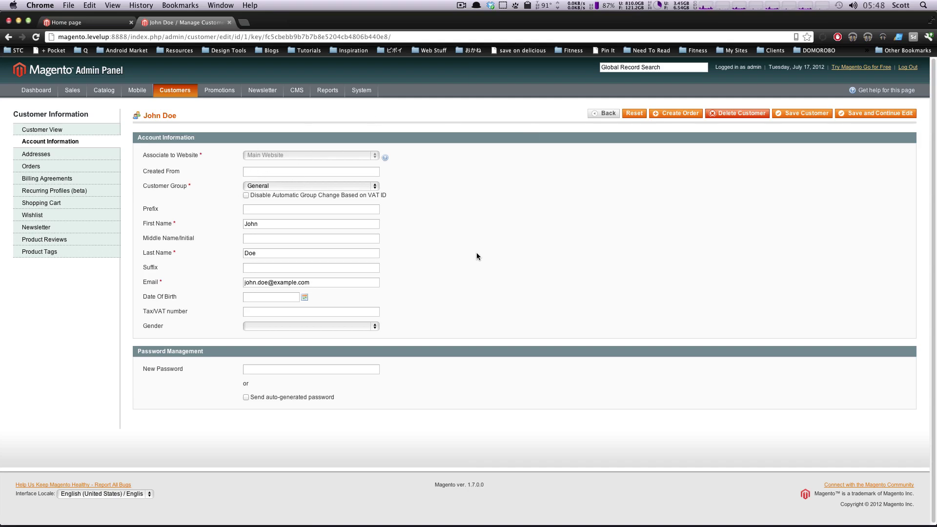
click(311, 284)
drag(311, 284, 247, 285)
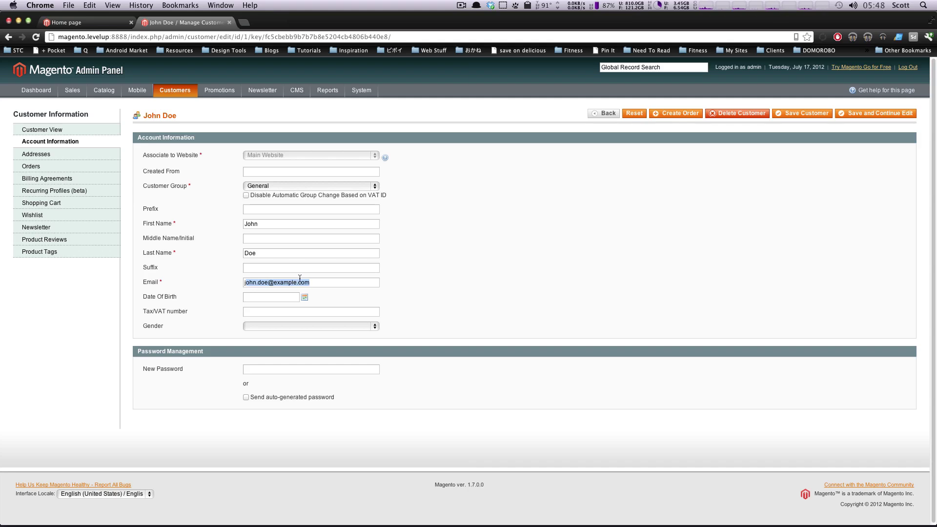
triple_click(282, 282)
click(307, 252)
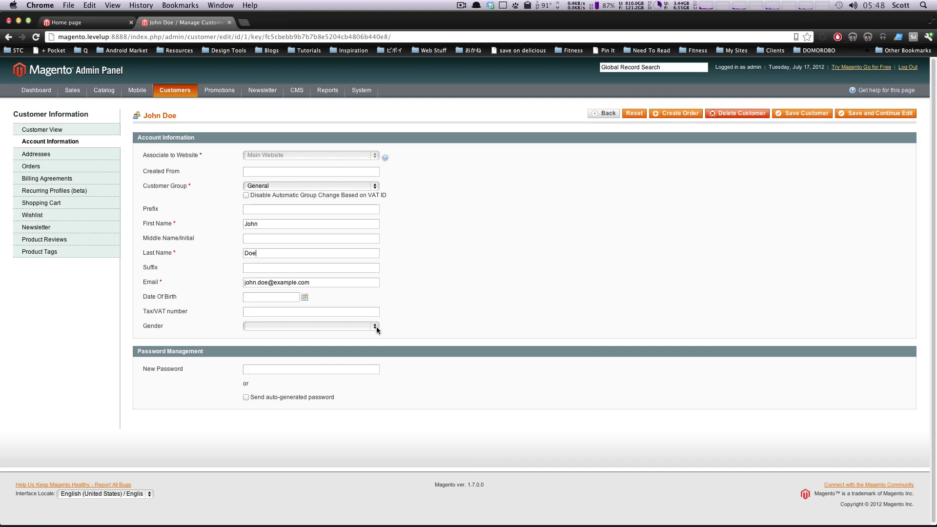
Browse the customer's addresses, orders, billing agreements, recurring profiles and shopping cart sections.
click(49, 154)
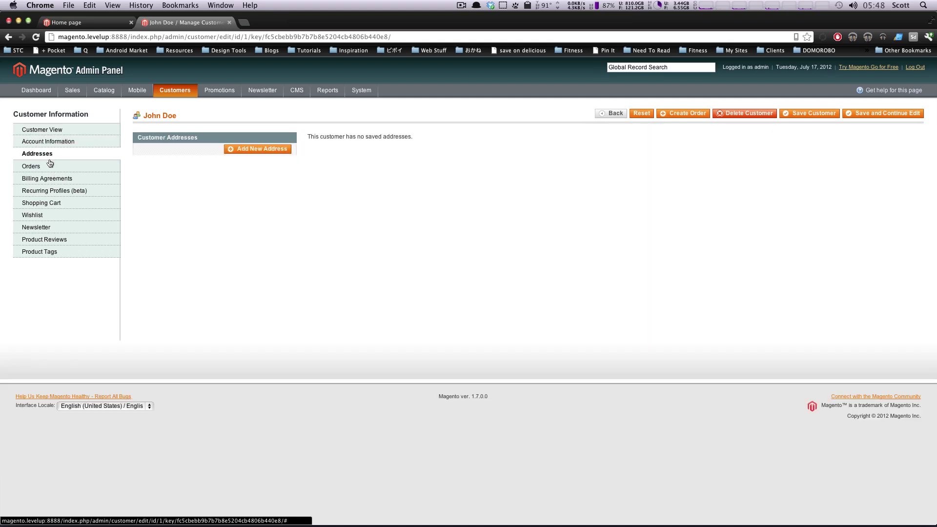
click(31, 167)
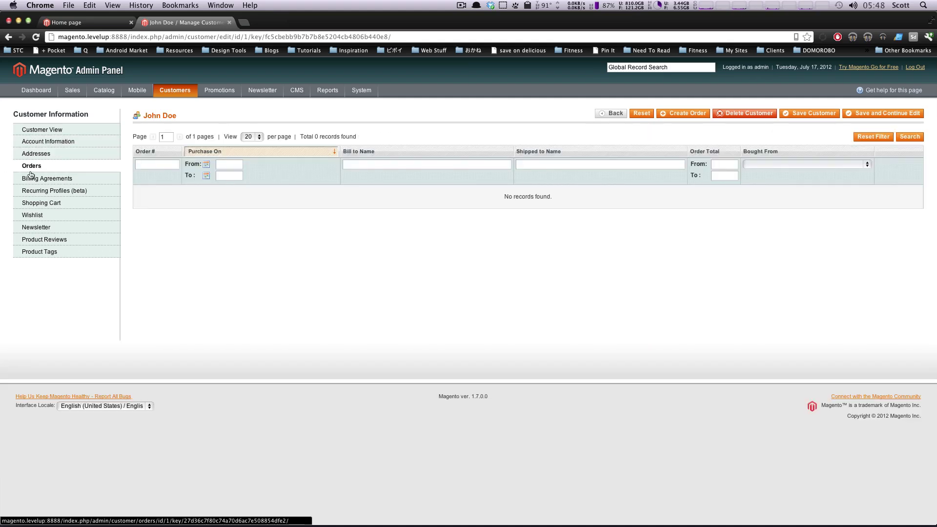
click(51, 156)
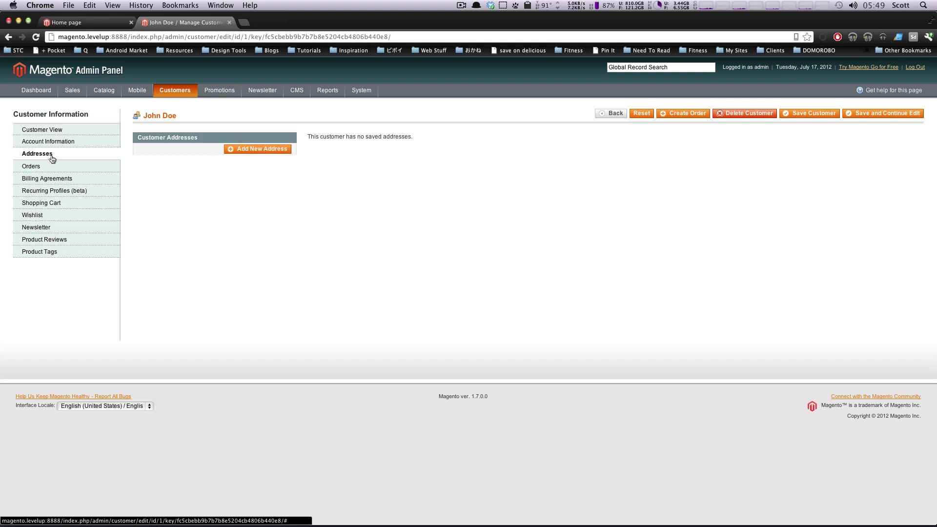
click(66, 165)
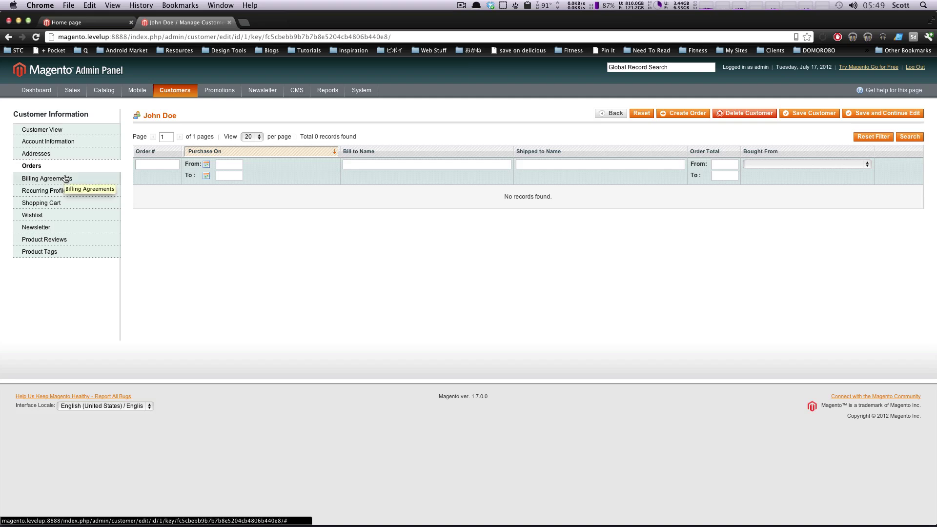
click(65, 179)
click(64, 190)
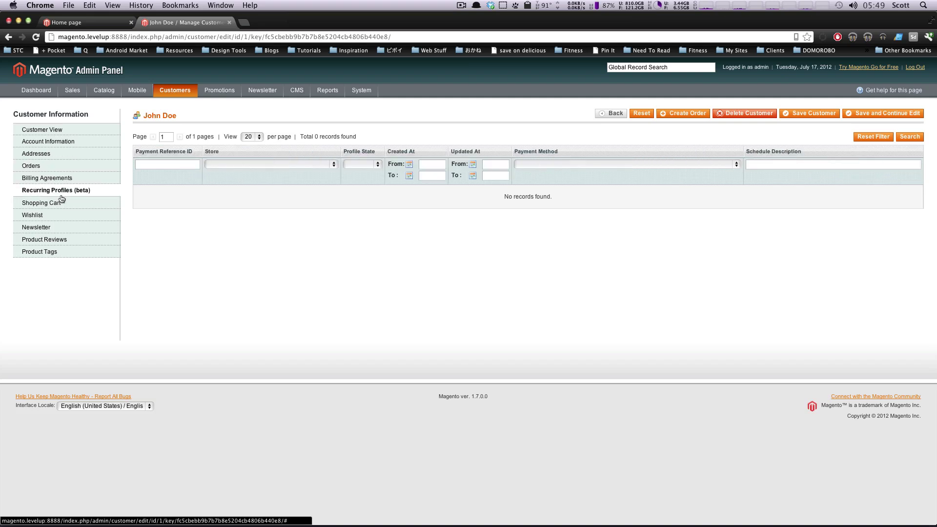
click(61, 202)
Check the wishlist, newsletter, product reviews and product tags sections, then return to Customer View.
click(59, 214)
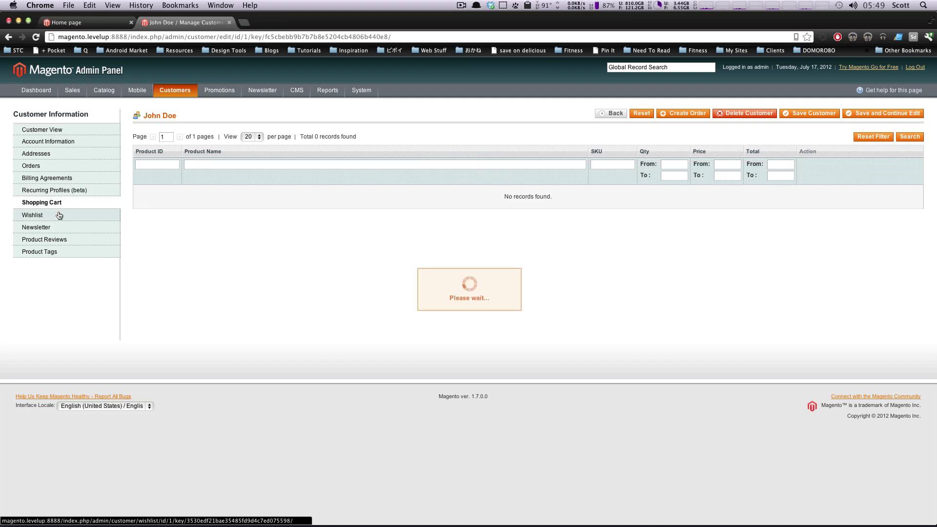
click(60, 231)
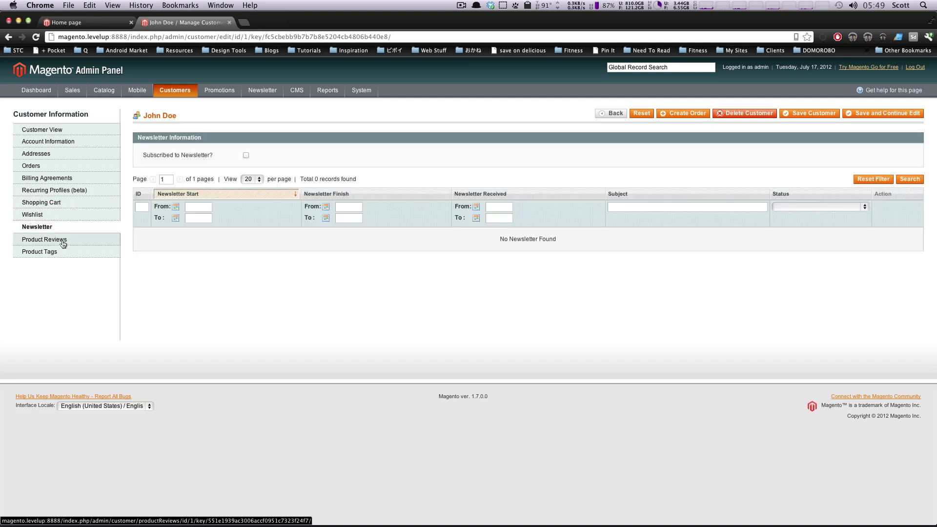
click(63, 243)
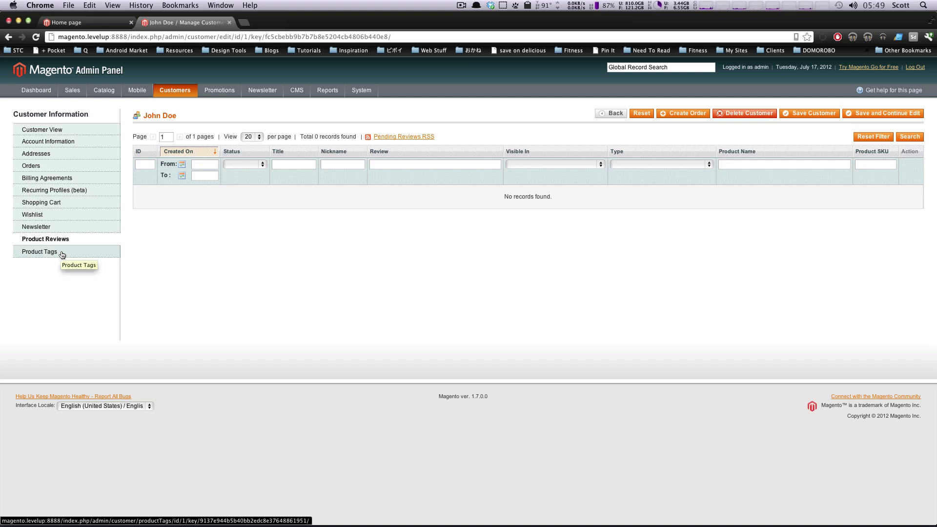
click(62, 252)
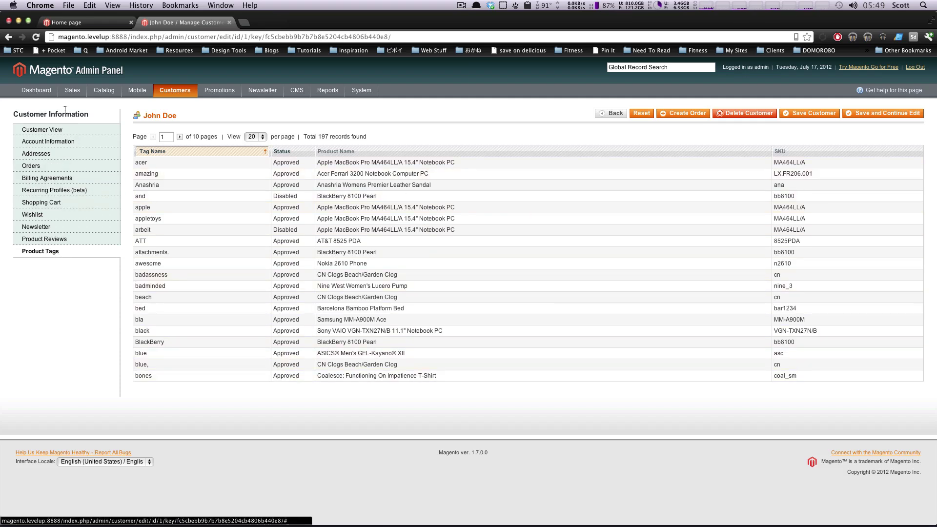
click(59, 130)
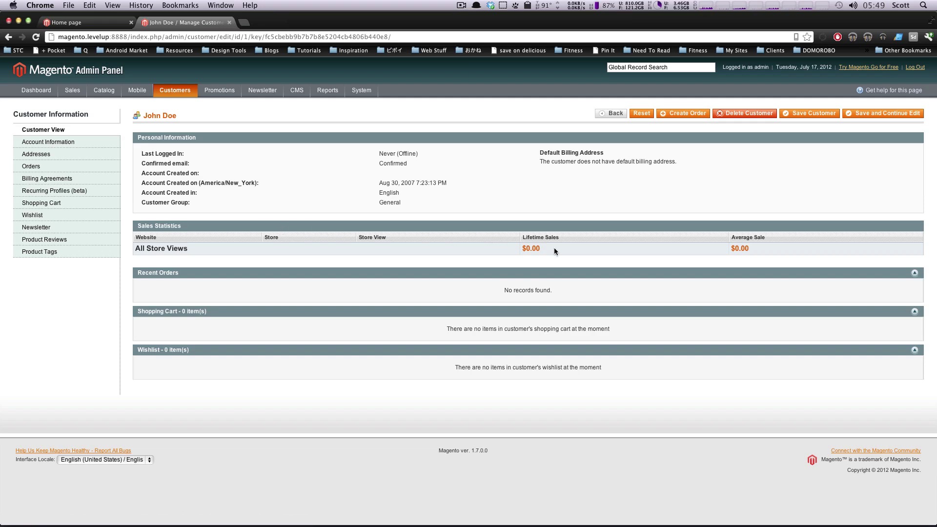
mouse_move(174, 92)
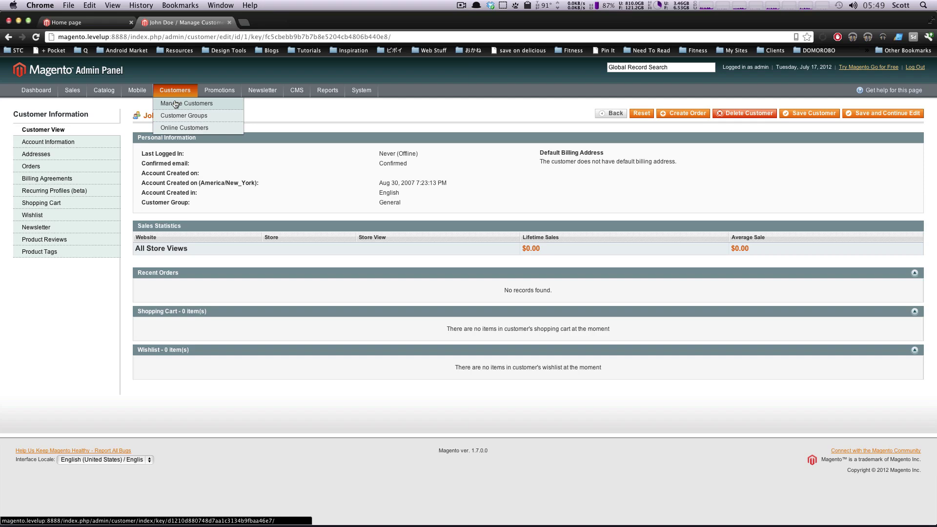
Select all three listed customers and apply the Subscribe to Newsletter bulk action.
click(175, 104)
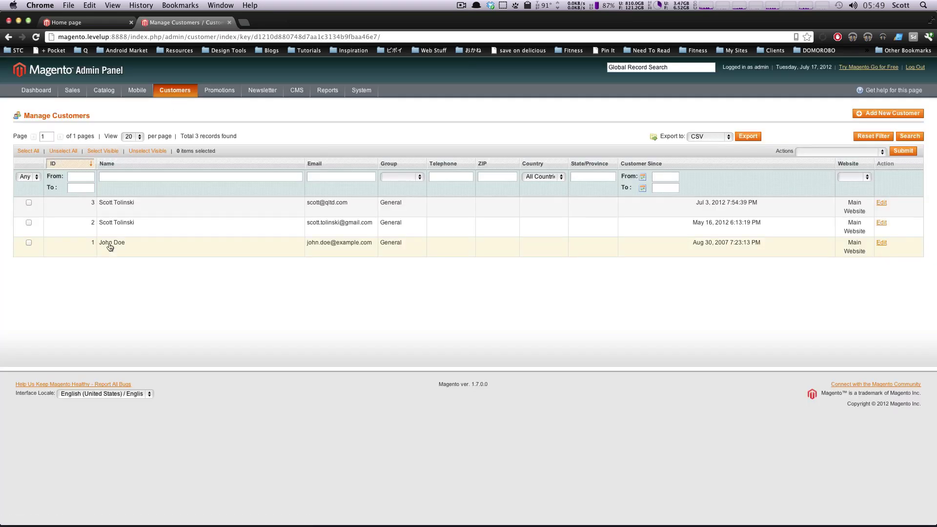
click(824, 155)
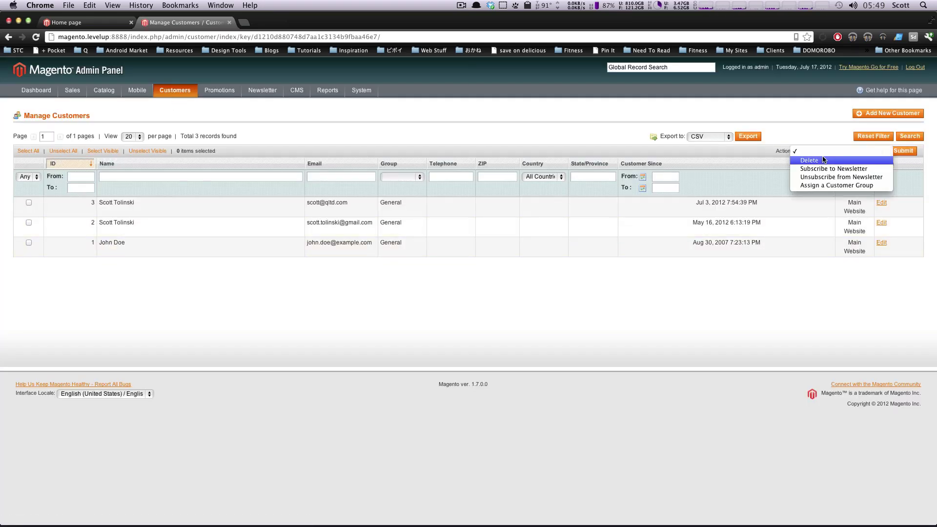
click(783, 120)
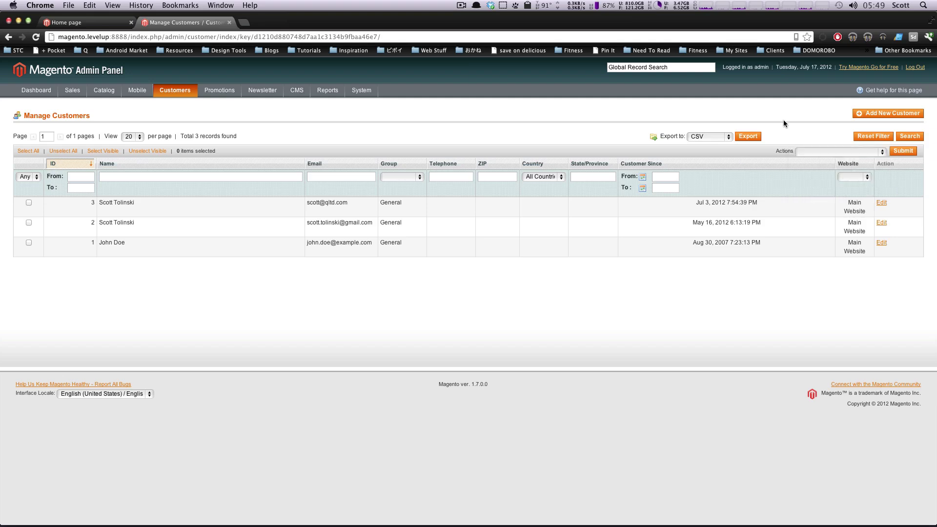
click(35, 152)
click(806, 152)
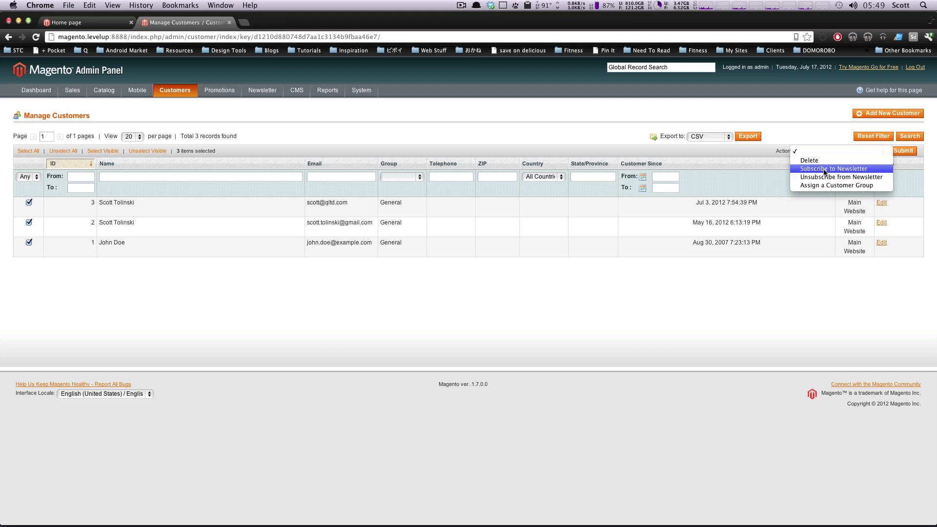
click(823, 168)
click(903, 150)
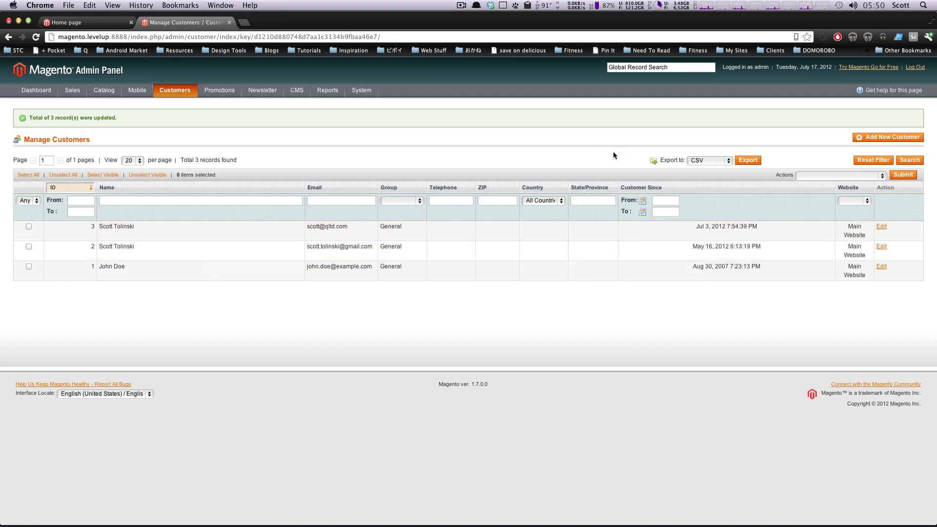
click(874, 137)
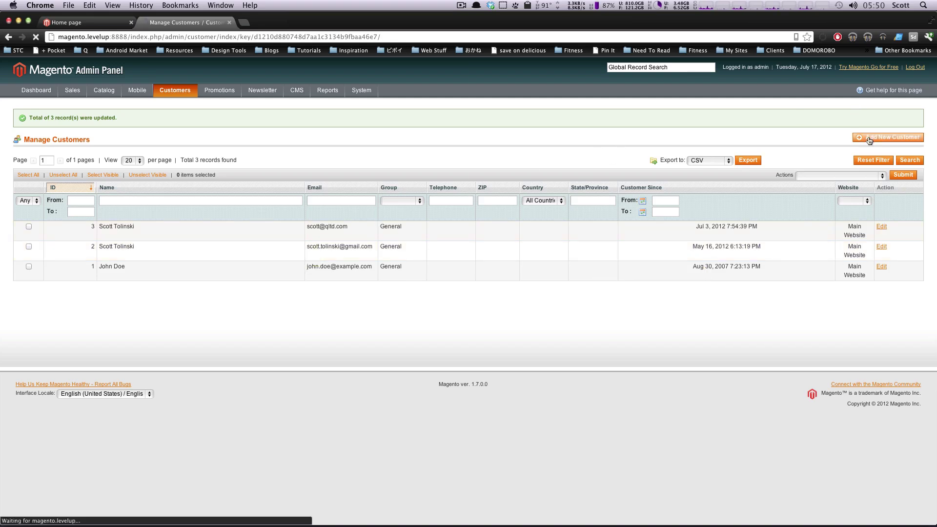
Associate the new customer with Main Website, keeping the General group.
click(289, 155)
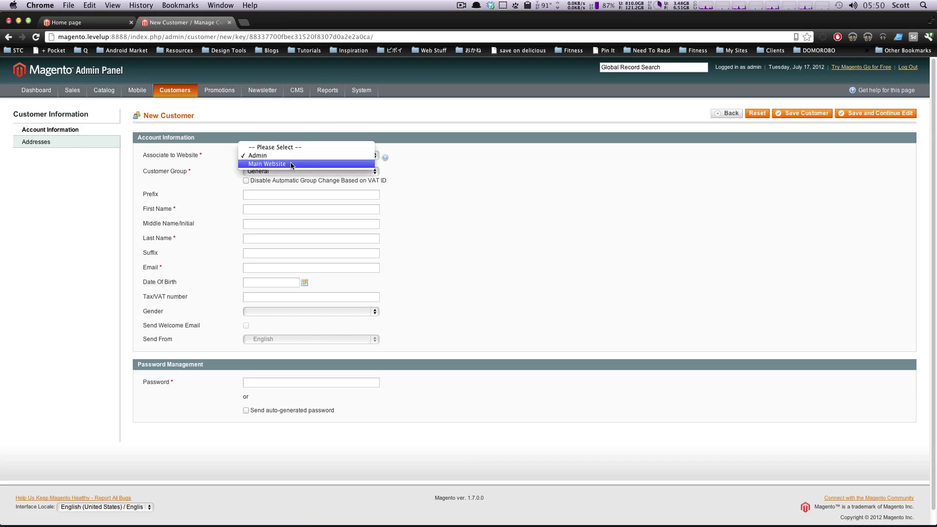
click(291, 165)
click(284, 171)
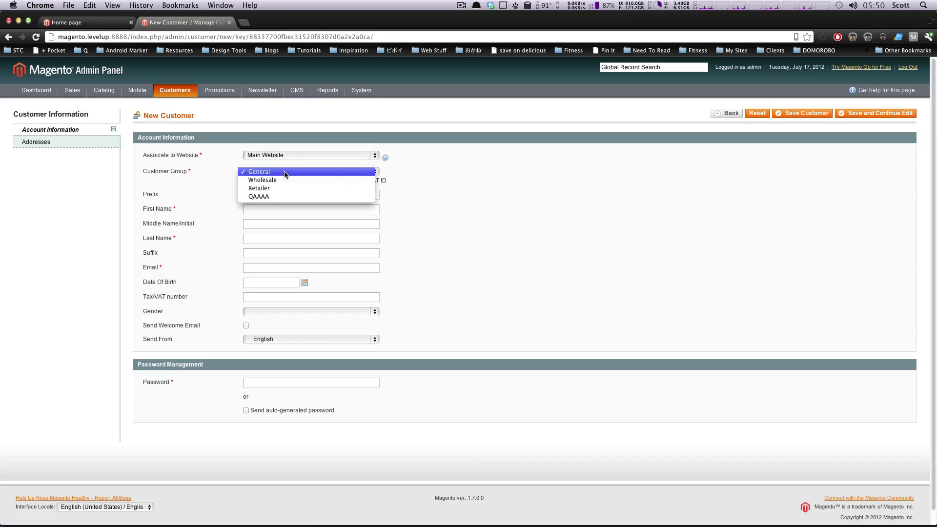
click(284, 173)
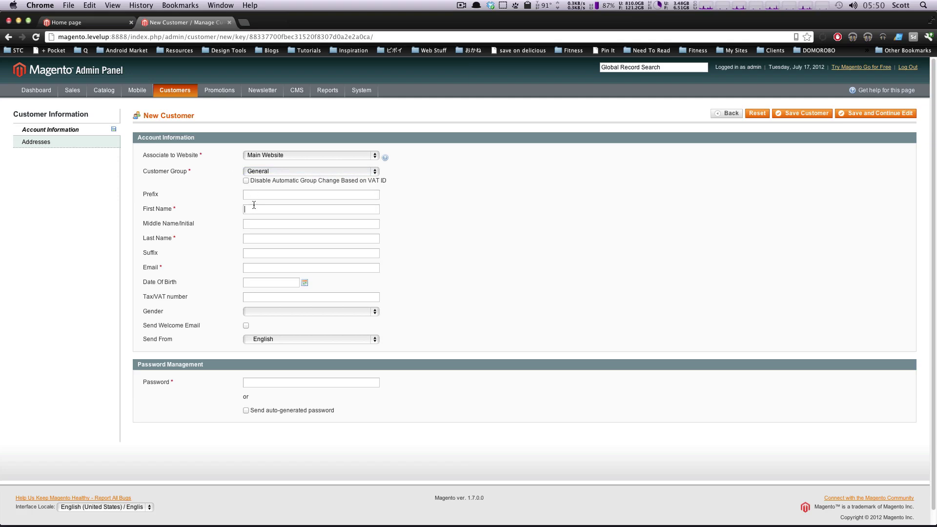
Enter the customer's first name, last name and e-mail address.
text(Not Real)
key(BackSpace)
key(BackSpace)
key(BackSpace)
key(BackSpace)
key(BackSpace)
text(scott)
text(Tol)
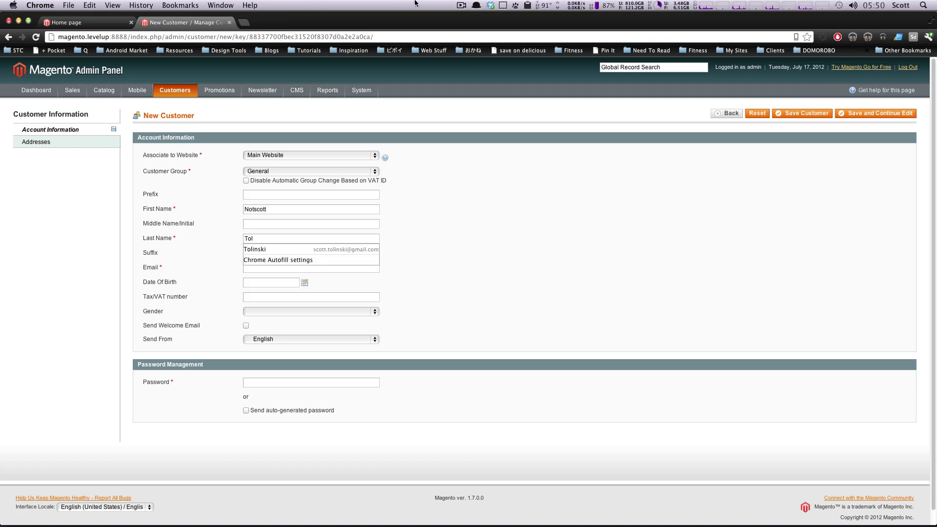
click(563, 238)
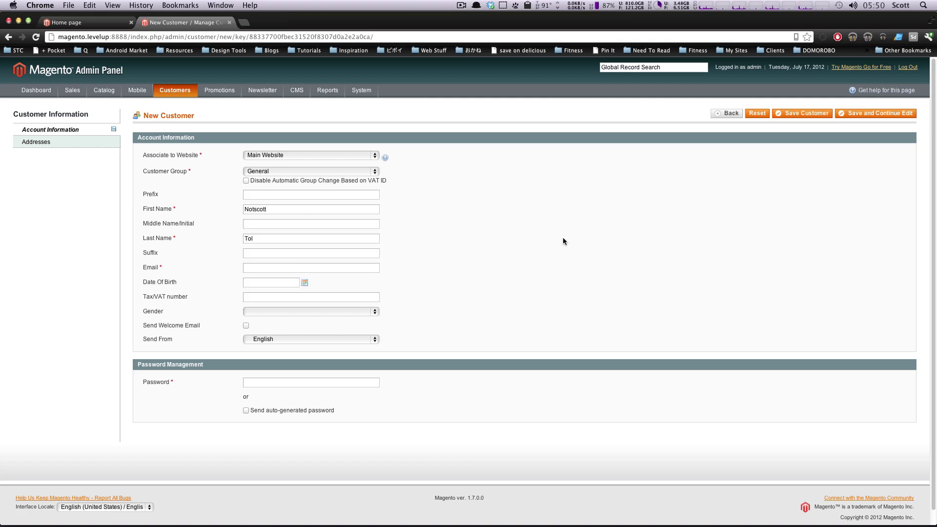
click(257, 267)
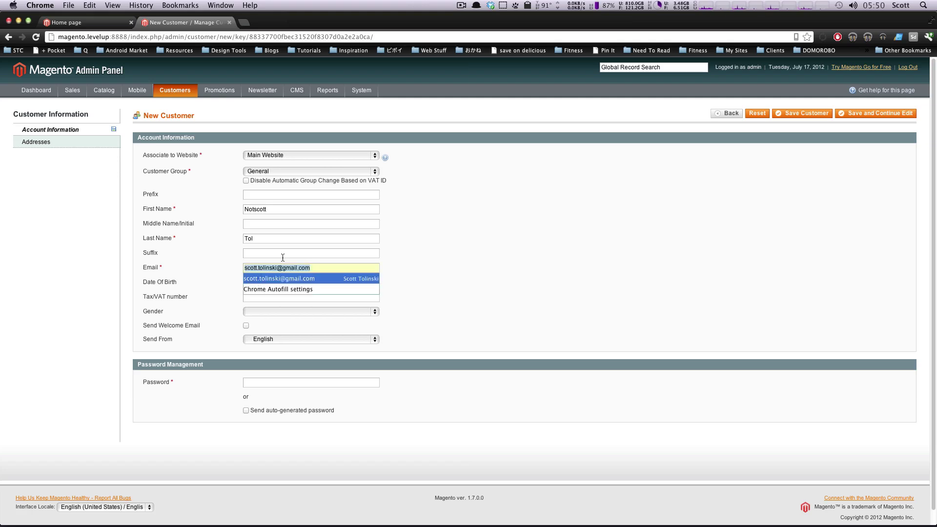
click(278, 264)
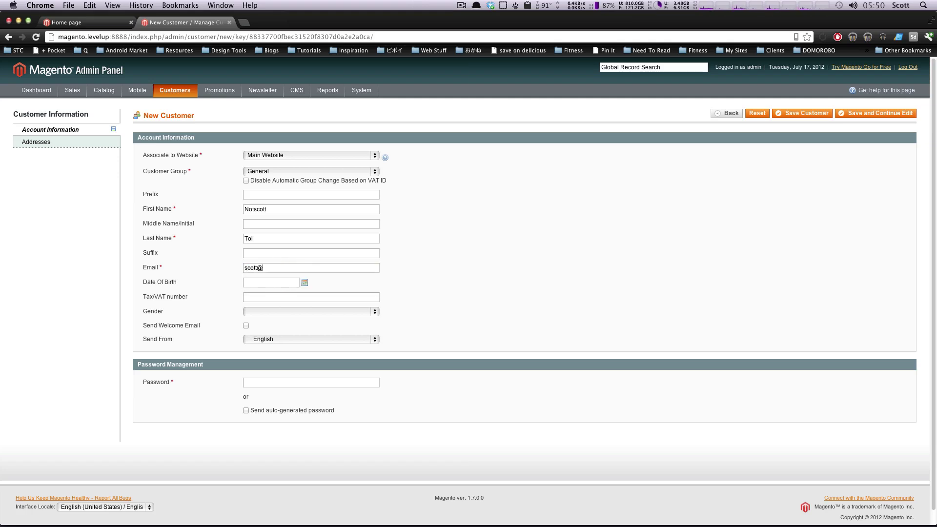
click(191, 266)
Set gender to Male and type the account password, then go to Addresses.
click(258, 312)
click(268, 320)
text(asdfa)
drag(272, 381, 232, 369)
drag(310, 384, 195, 382)
click(69, 142)
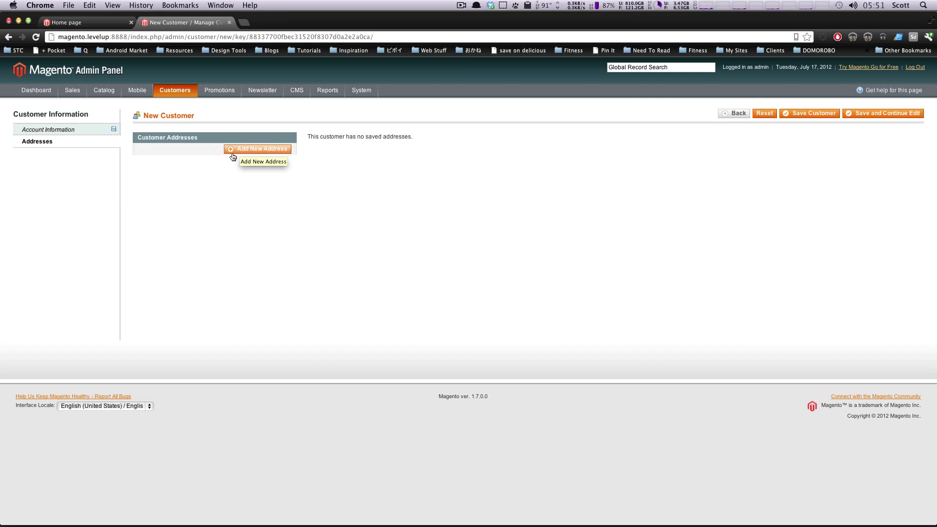
Add a new address entry prefilled with the customer's name and United States.
click(234, 155)
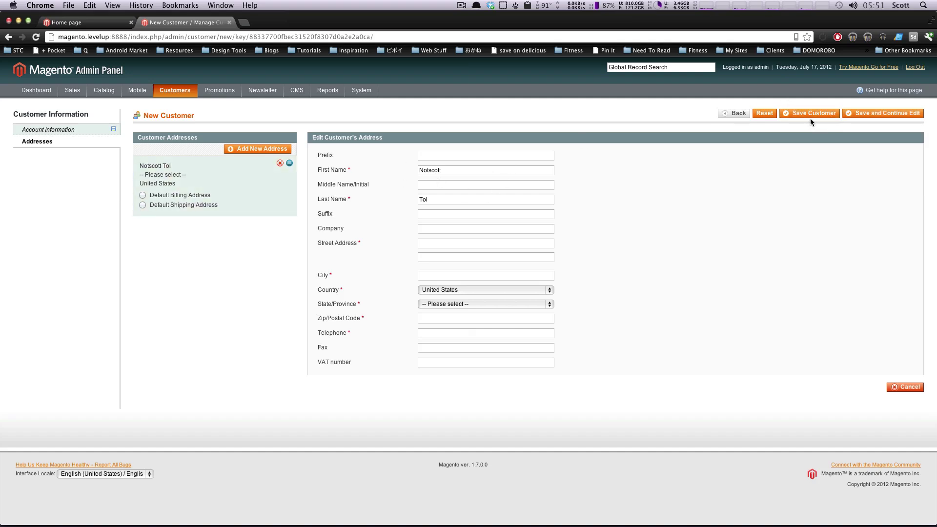
Try saving the customer, entering a longer password when the save is rejected.
click(835, 118)
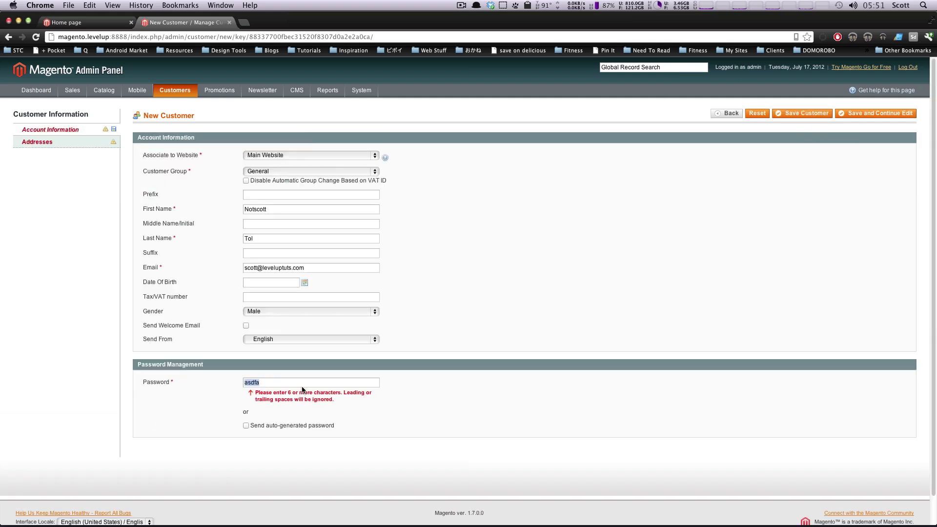
text(asdfasfdasdf)
click(797, 110)
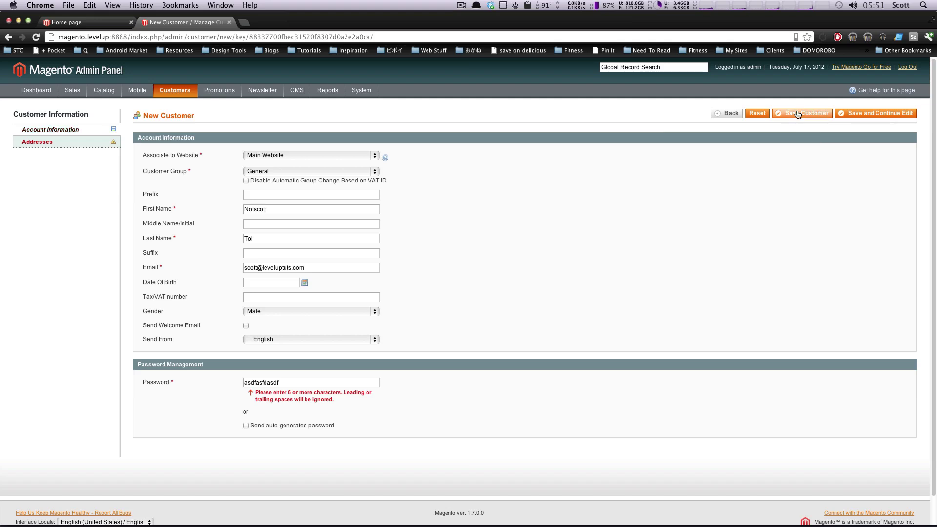
click(789, 115)
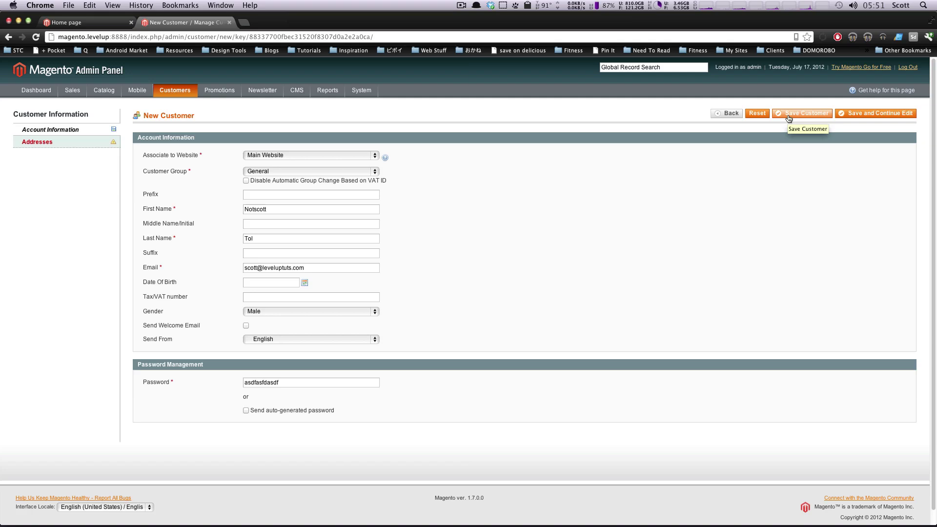
click(788, 116)
click(274, 193)
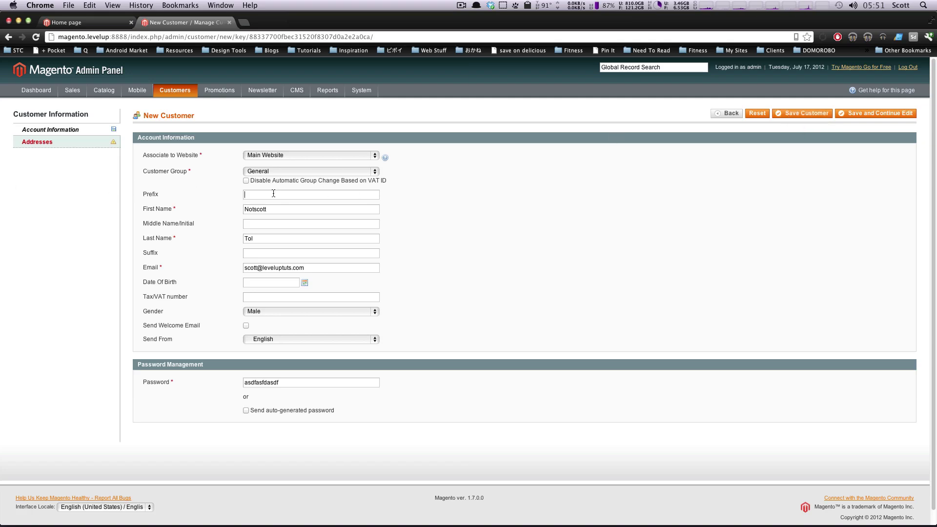
Discard the incomplete new address and save the customer, now listed as ID 4.
click(86, 145)
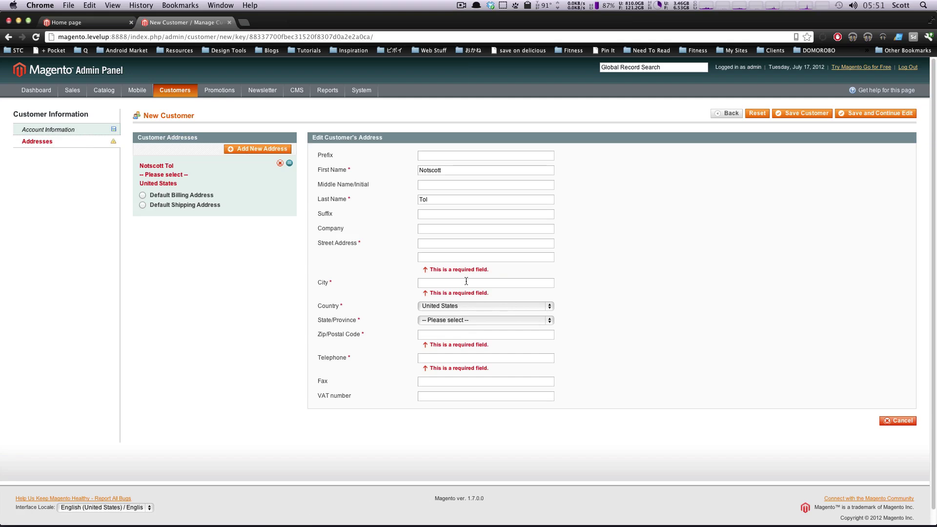
click(885, 421)
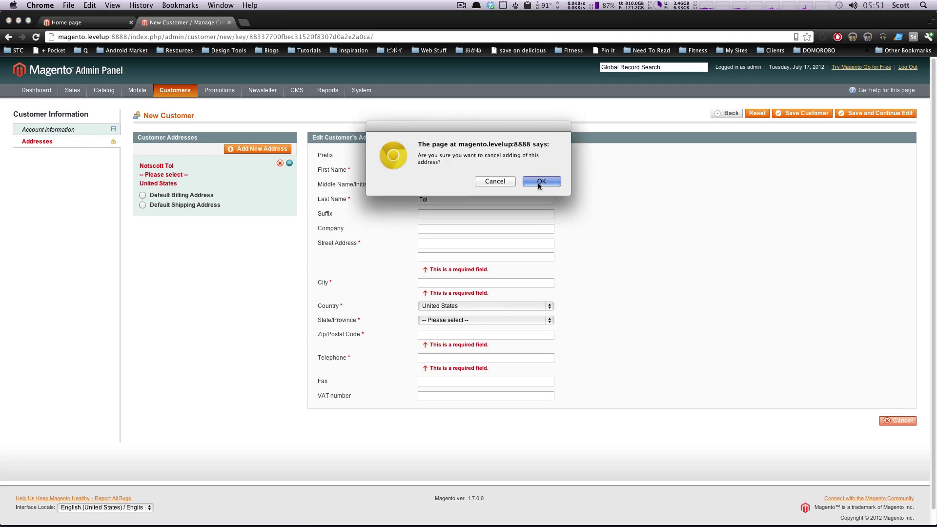
click(537, 182)
click(47, 129)
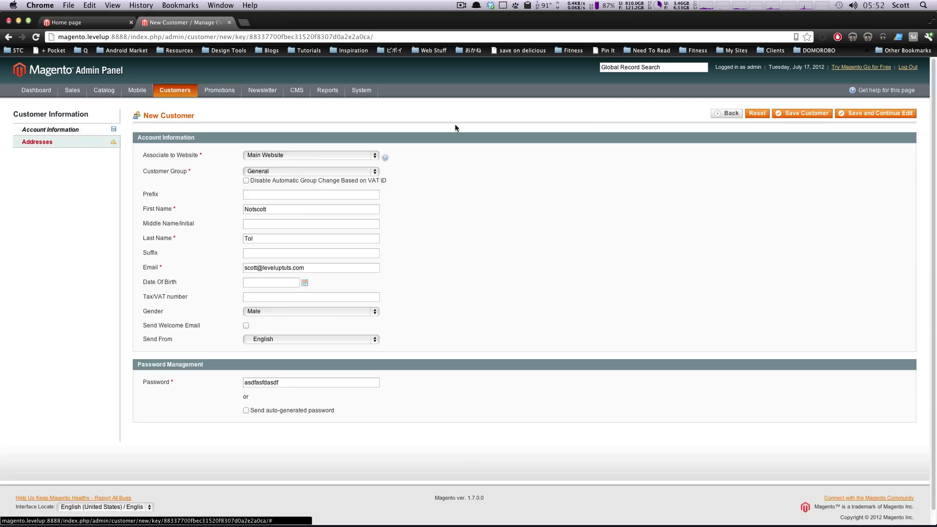
click(790, 117)
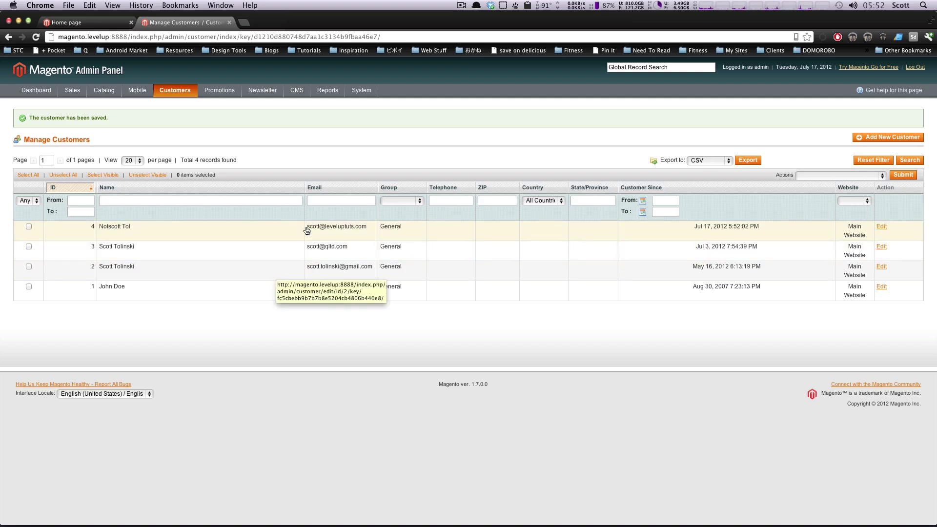
Open the Customer Groups grid listing five groups with Retail Customer tax class.
mouse_move(186, 94)
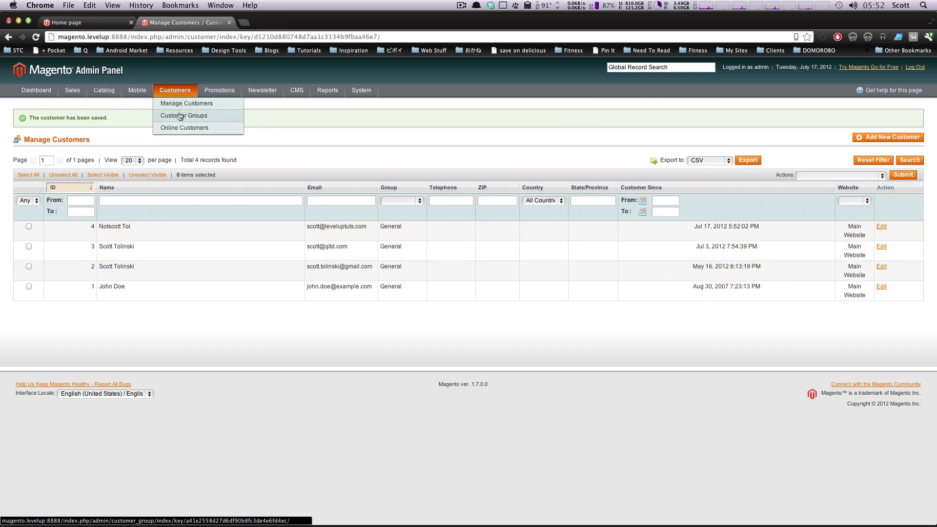
click(183, 116)
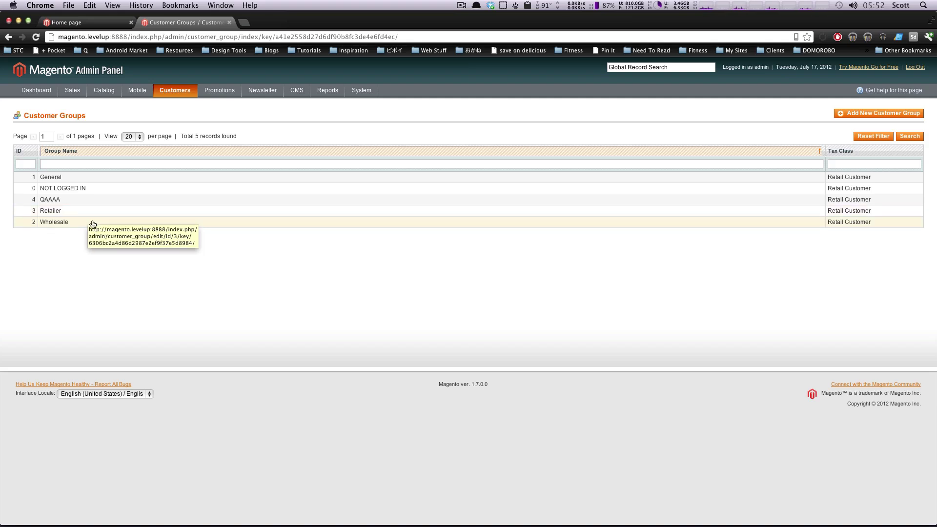
mouse_move(169, 87)
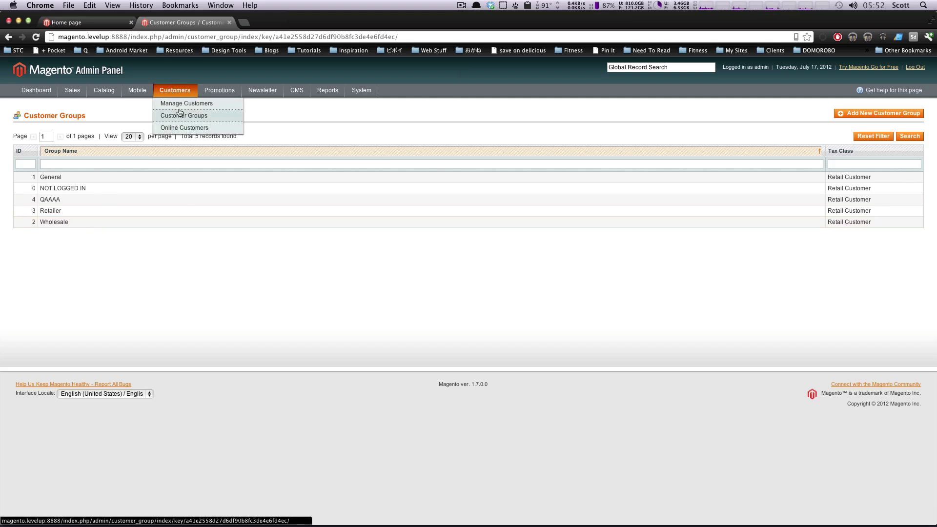
Reassign customer ID 4 from General to Wholesale using the Assign a Customer Group bulk action.
click(182, 103)
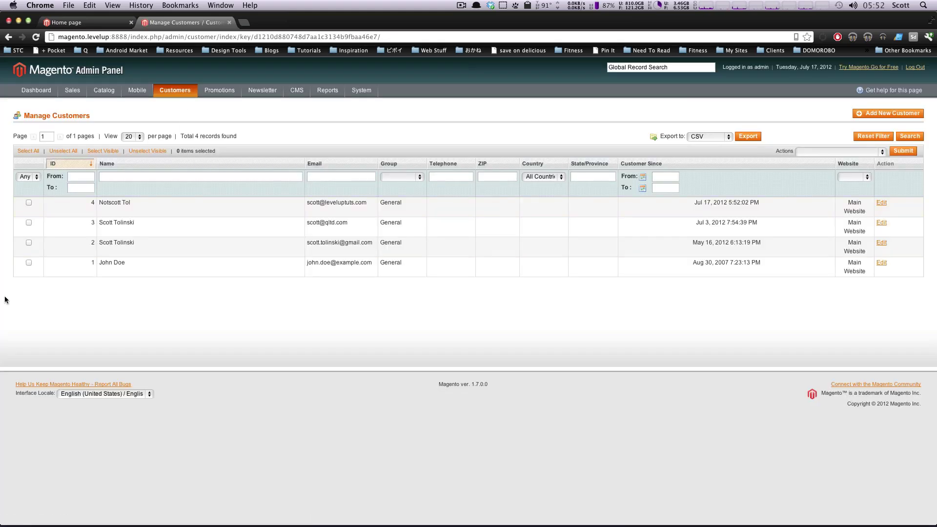
click(28, 202)
click(866, 152)
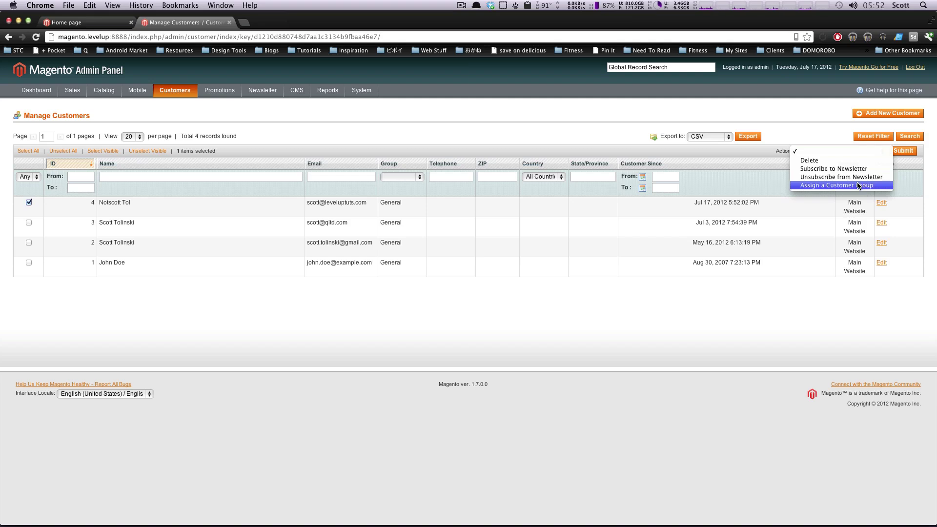
click(858, 186)
click(868, 151)
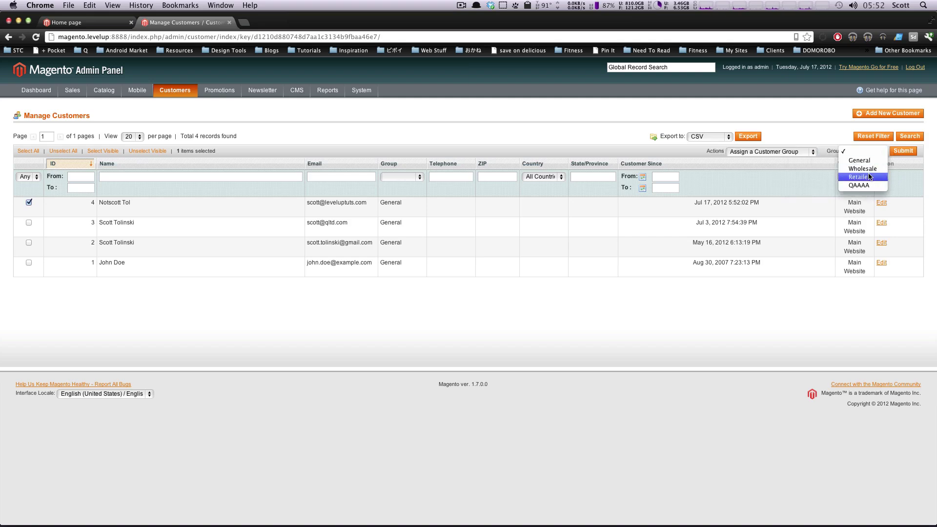
click(862, 168)
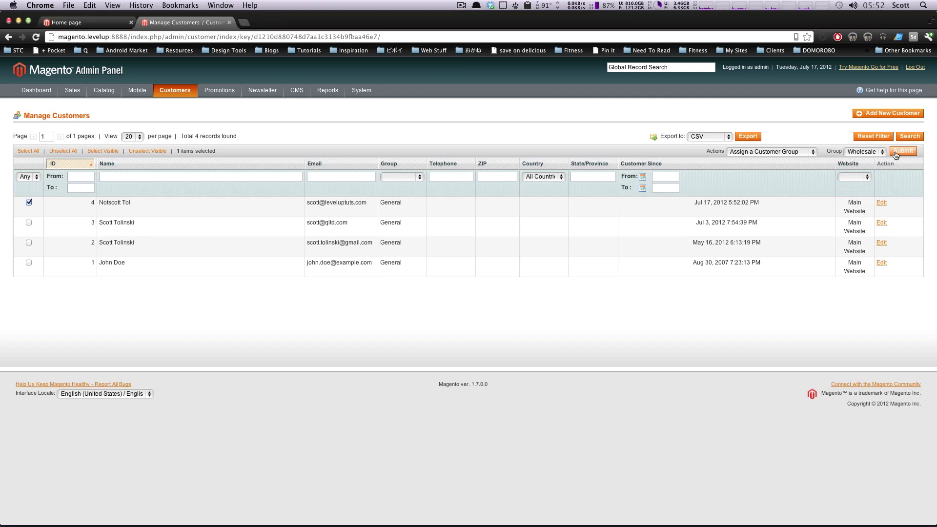
click(896, 153)
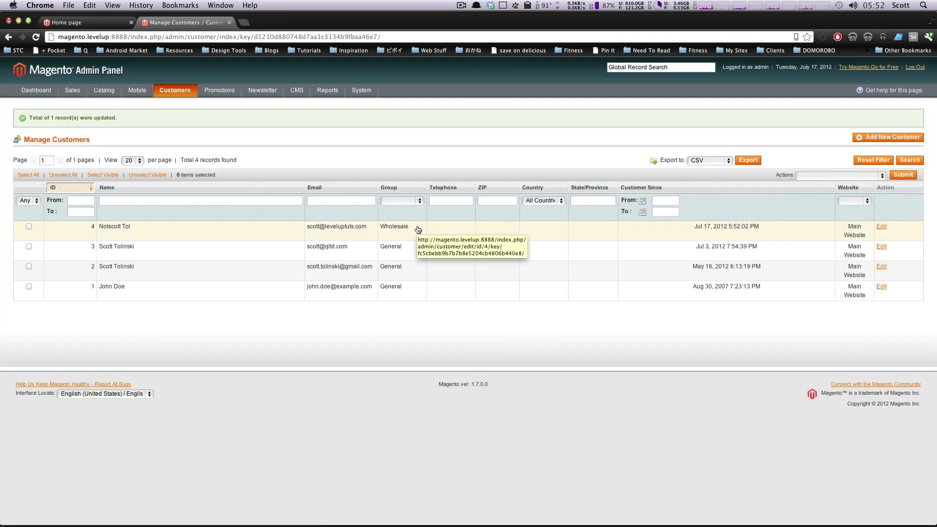
Create and save the customer group 'New Group' with the Retail Customer tax class.
mouse_move(175, 92)
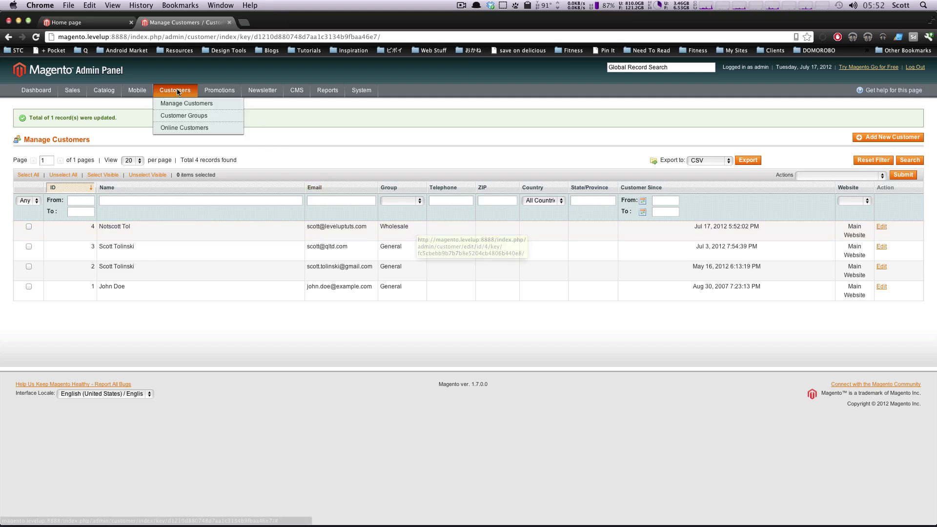
click(179, 114)
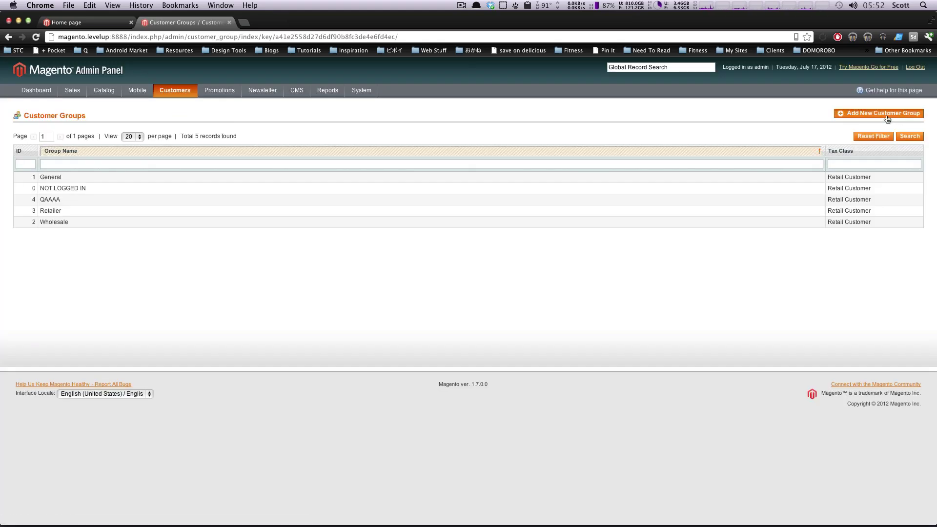
click(886, 121)
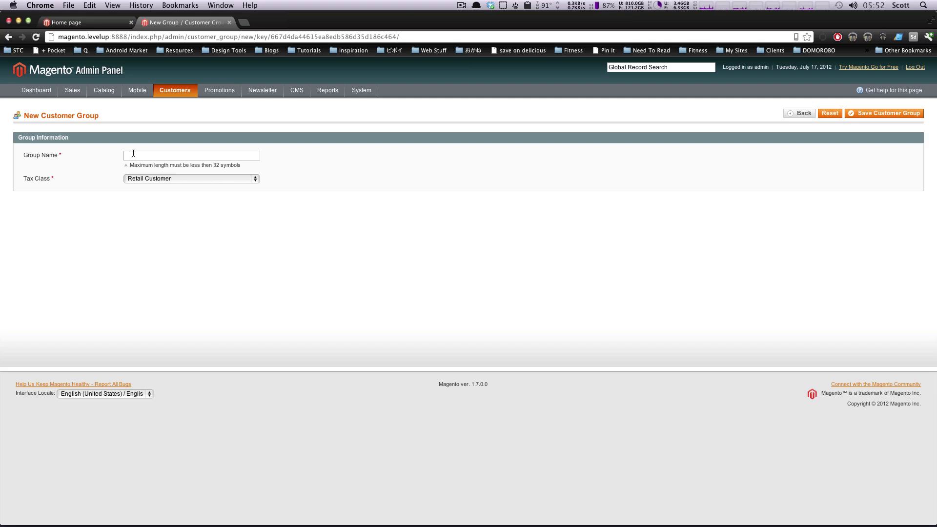
click(135, 155)
click(97, 149)
text(New Group)
click(216, 180)
click(215, 179)
click(254, 179)
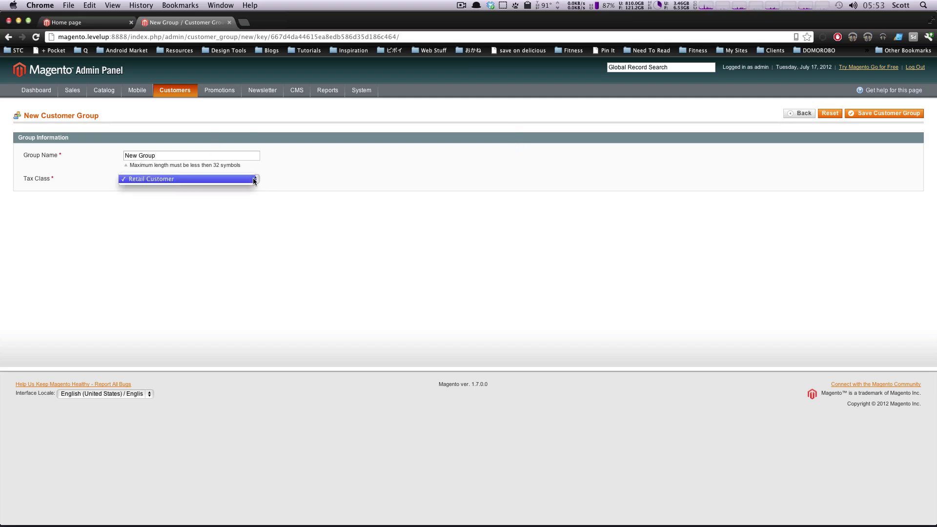
click(251, 179)
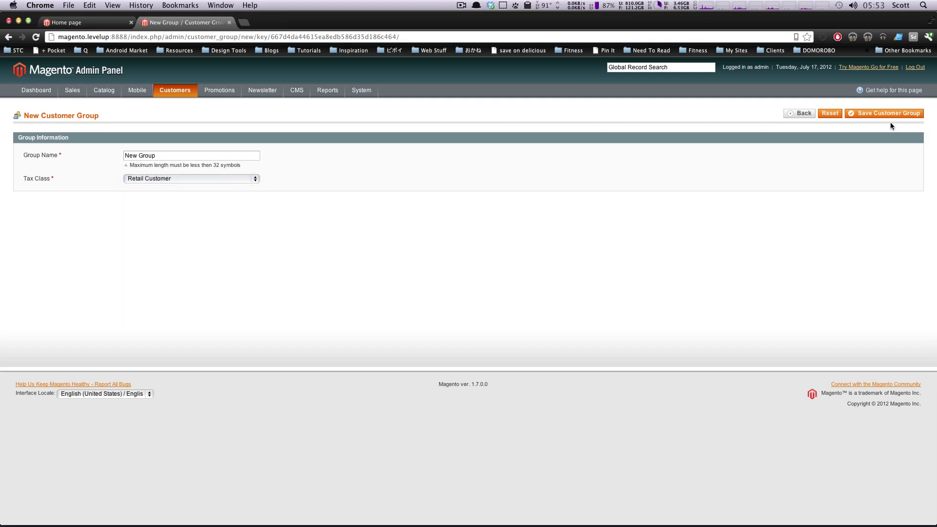
click(876, 114)
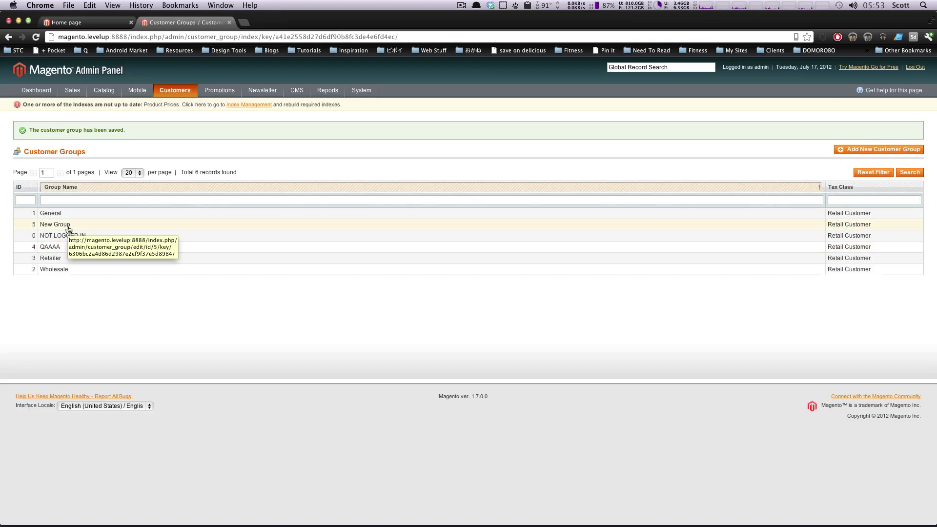
Visit the storefront, then bring up Customers > Online Customers in the admin.
mouse_move(187, 89)
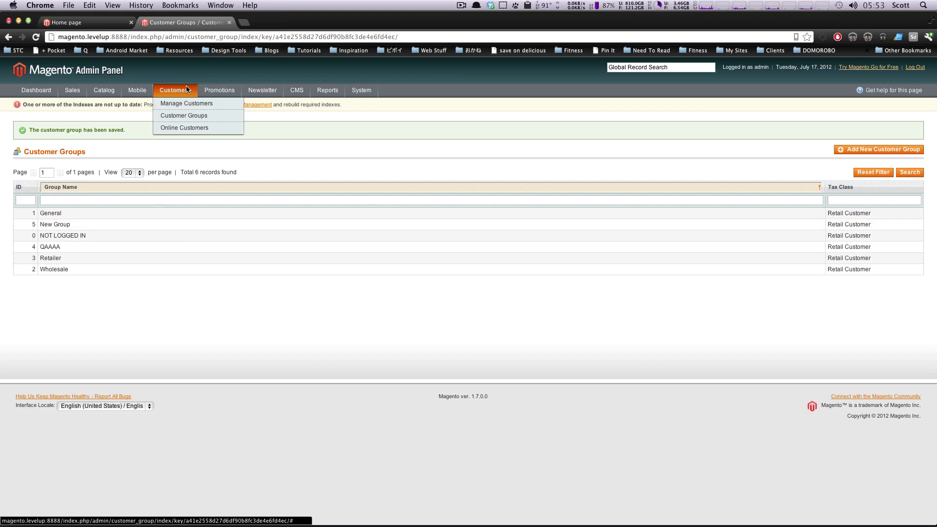
click(103, 22)
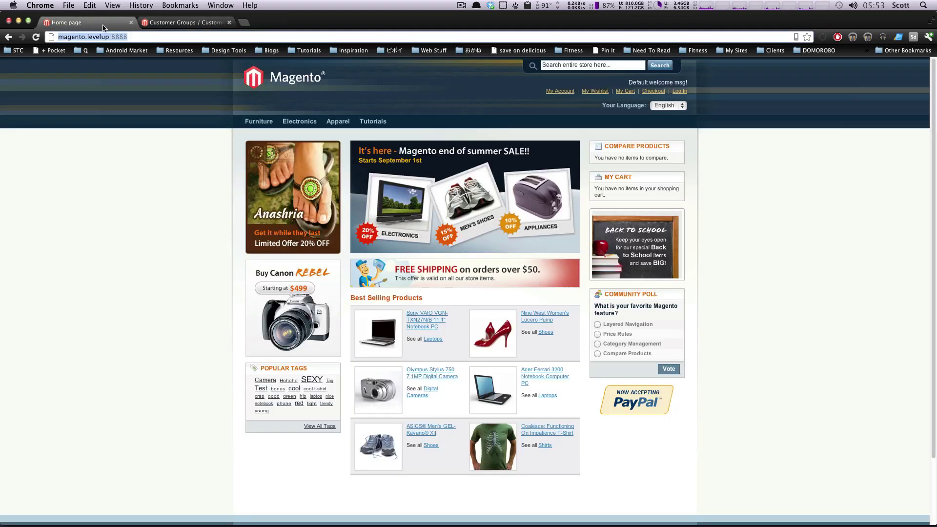
click(169, 22)
mouse_move(175, 92)
click(175, 129)
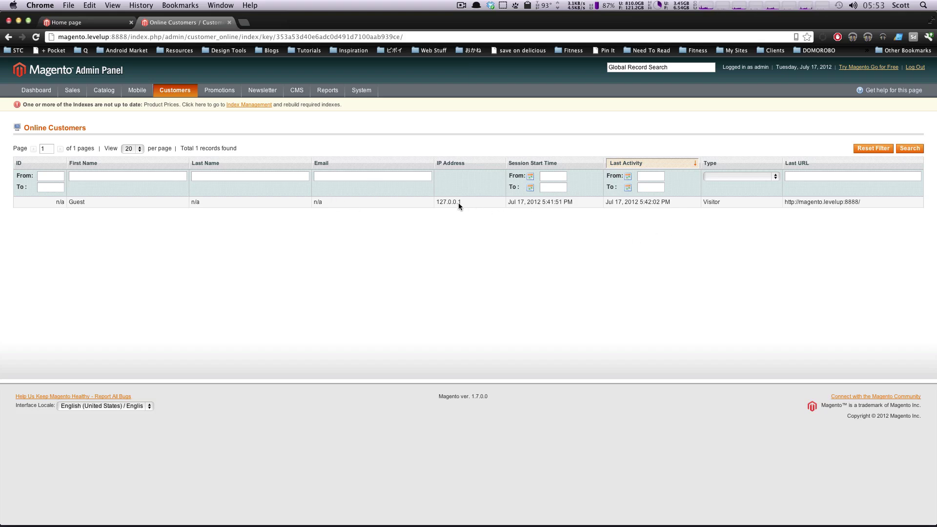
Inspect the Guest row's IP 127.0.0.1 and last name, rechecking after another storefront visit.
drag(458, 203, 429, 209)
click(402, 214)
click(117, 22)
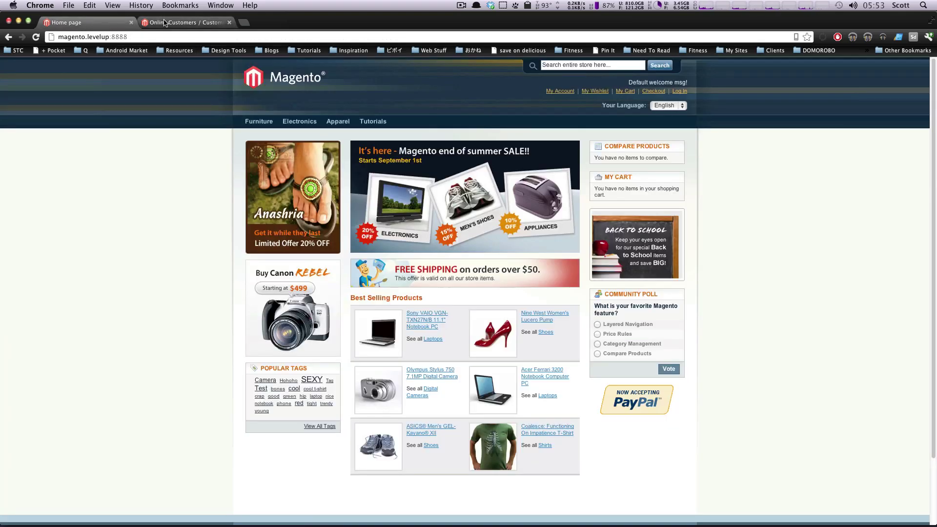
click(165, 22)
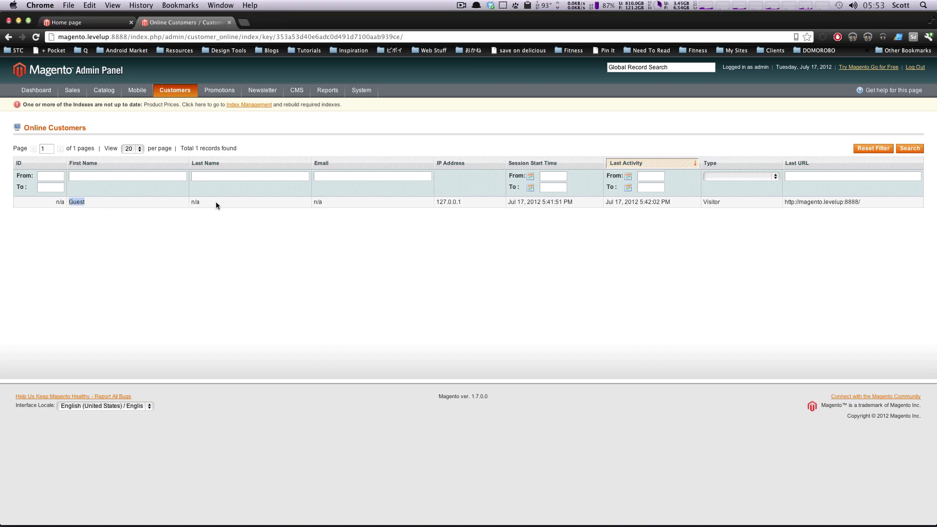
drag(215, 205, 179, 199)
click(308, 202)
mouse_move(183, 97)
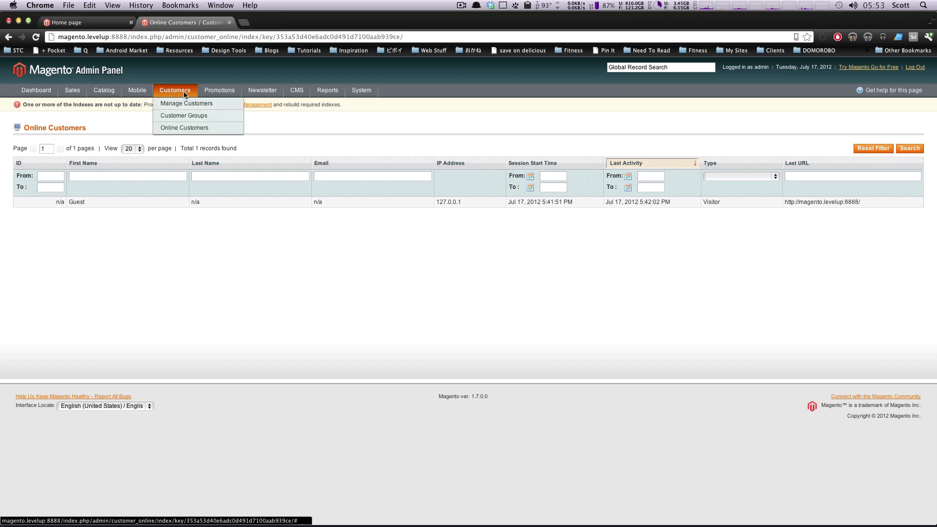